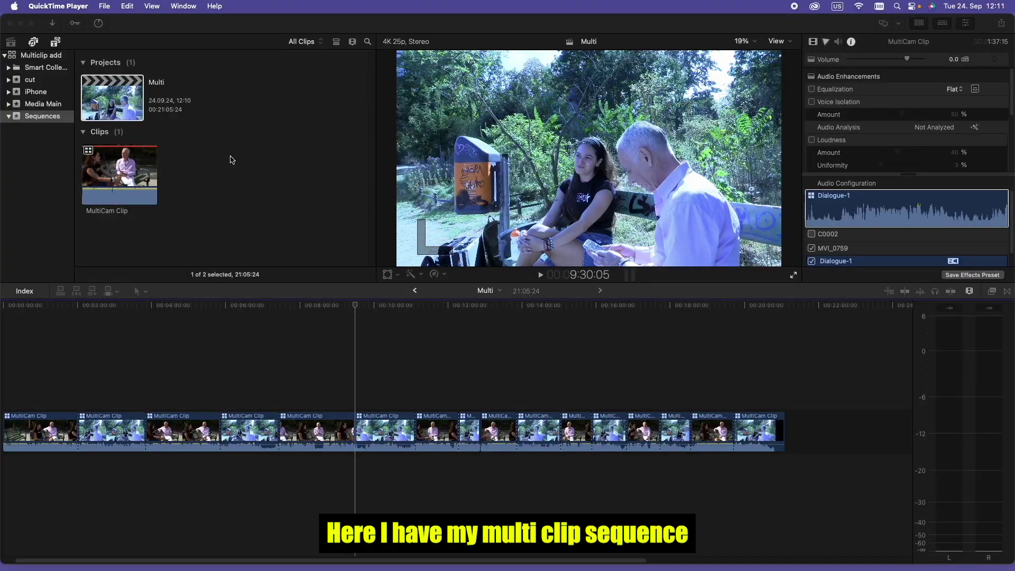
Step: Activate Final Cut Pro and scrub the playhead along the Multi project's multicam sequence
left_click(357, 308)
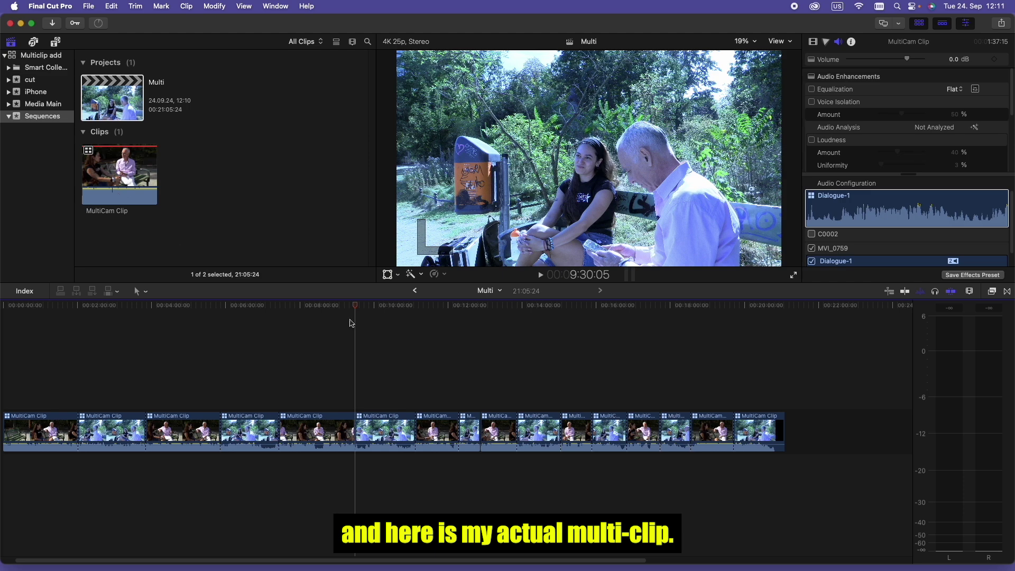
mouse_move(349, 305)
left_mouse_down()
mouse_move(249, 307)
mouse_move(434, 307)
mouse_move(297, 307)
mouse_move(321, 306)
left_mouse_up()
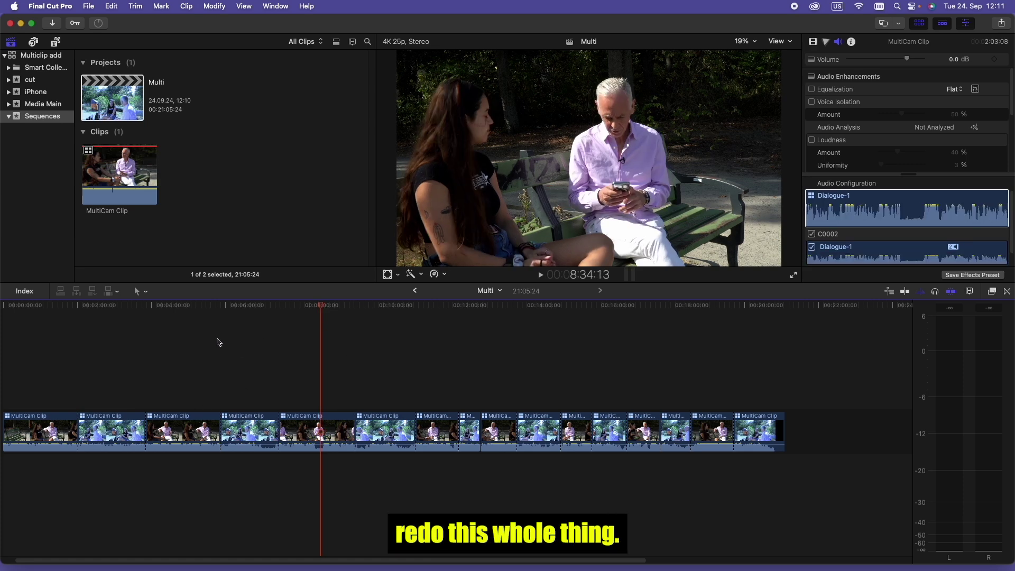
Step: Open the MultiCam Clip in the angle editor and add an empty angle below MVI_0759
left_click(116, 179)
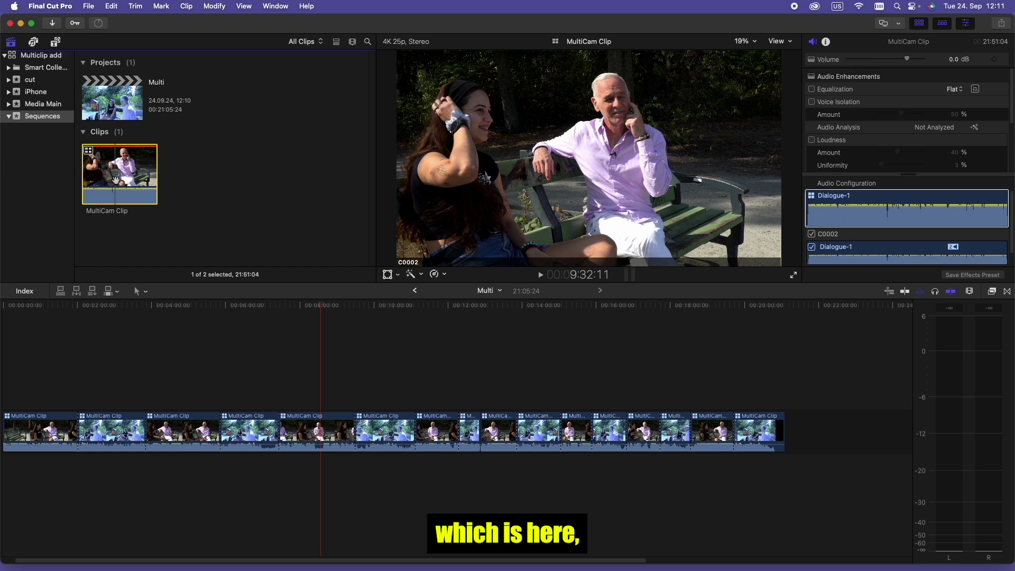
left_click(327, 430)
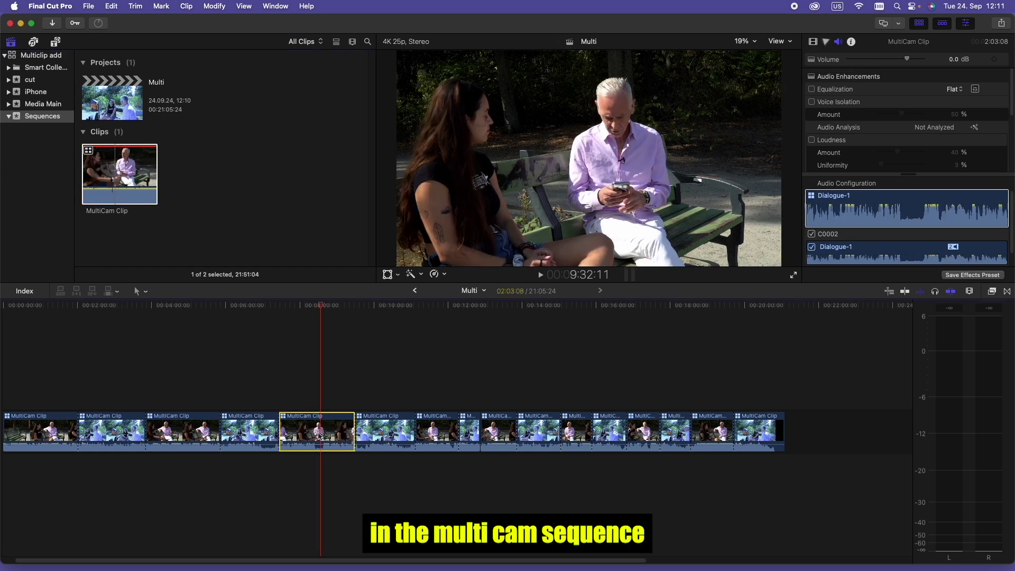
double_click(319, 435)
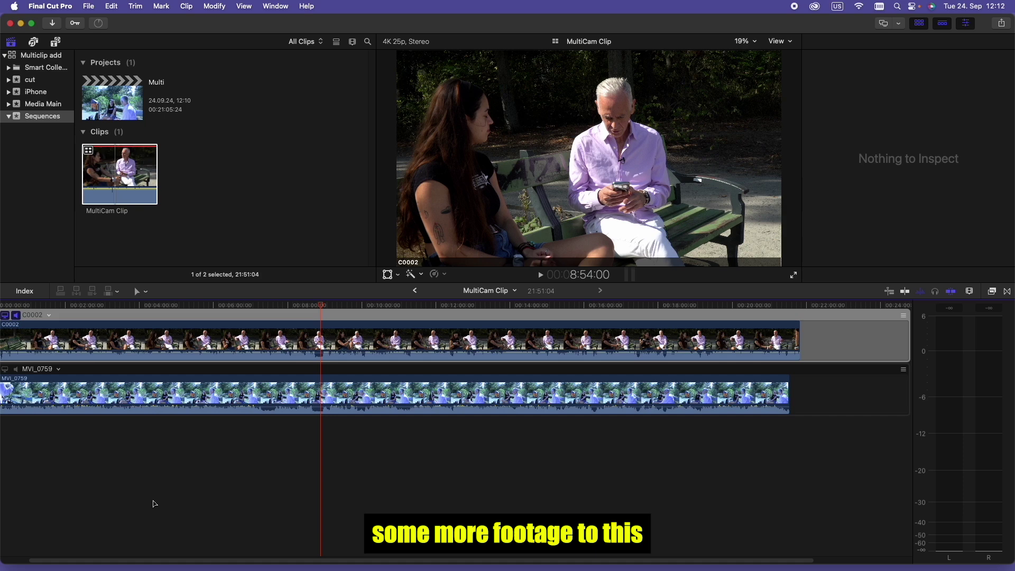
left_click(58, 368)
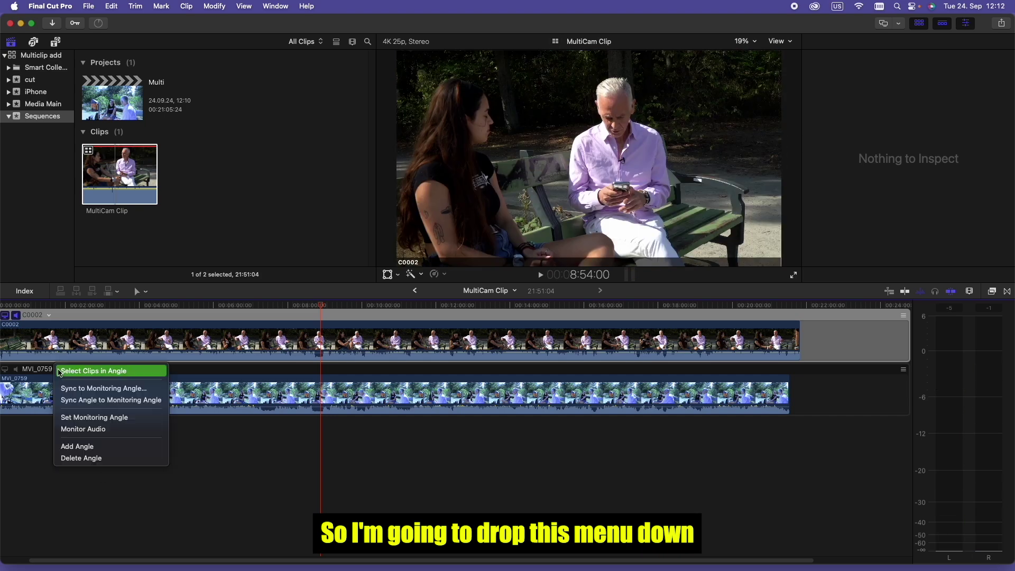
left_click(77, 447)
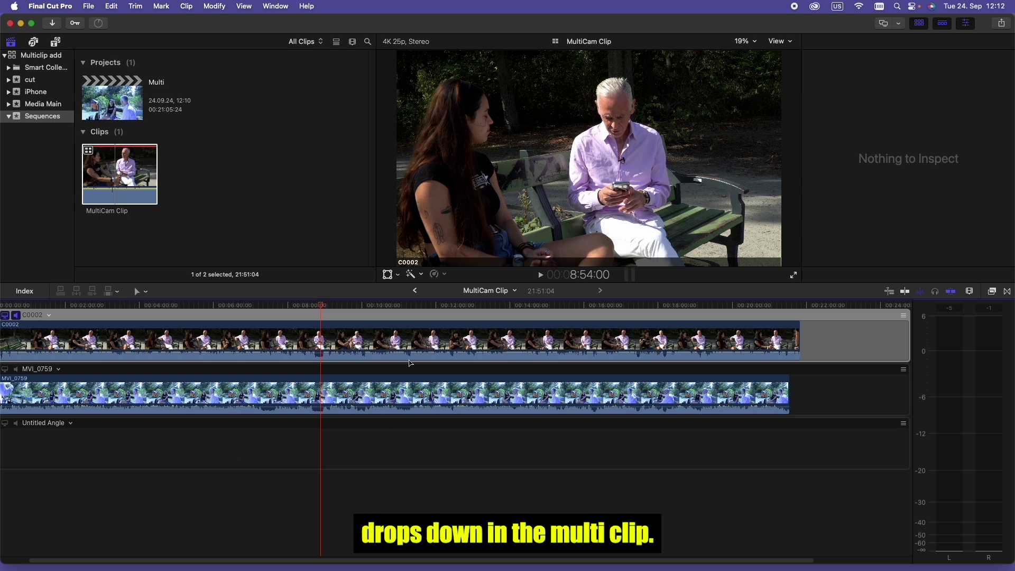
Step: Drag the seven iPhone clips, IMG_1507 to IMG_1513, from the iPhone event into the Untitled Angle
left_click(31, 93)
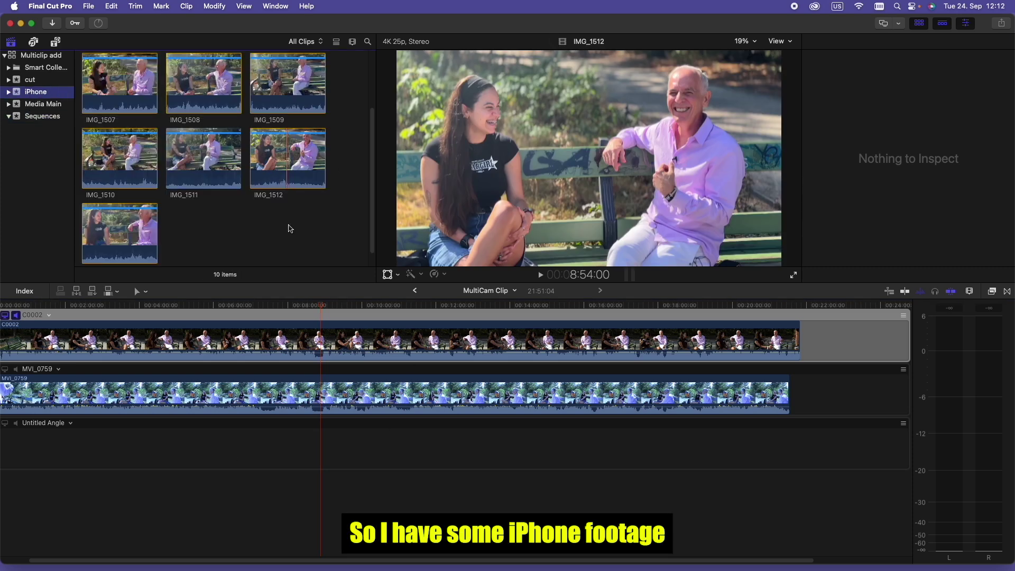
left_click(333, 236)
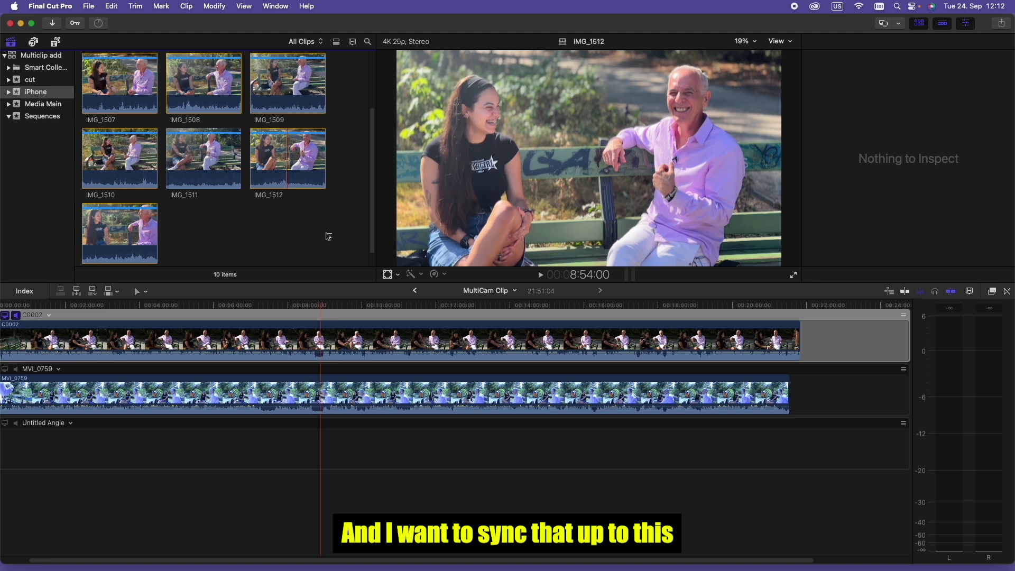
left_click_drag(324, 237, 85, 93)
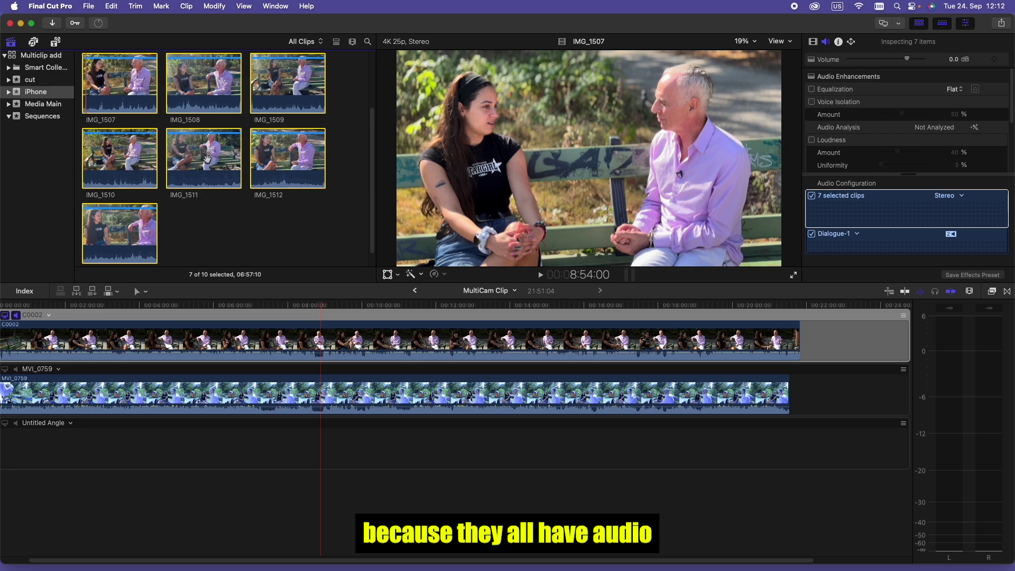
left_click_drag(206, 160, 235, 445)
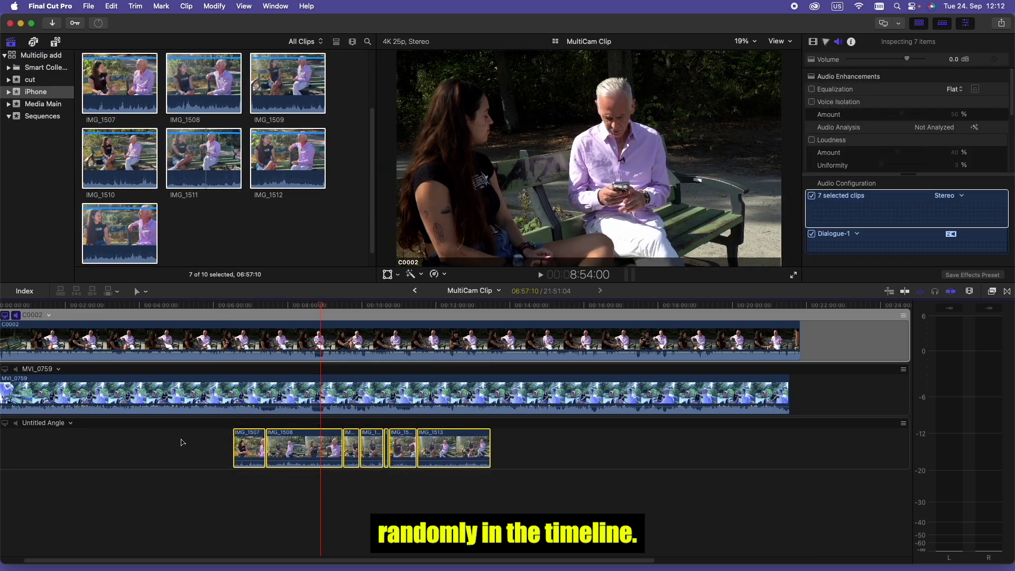
left_click(71, 424)
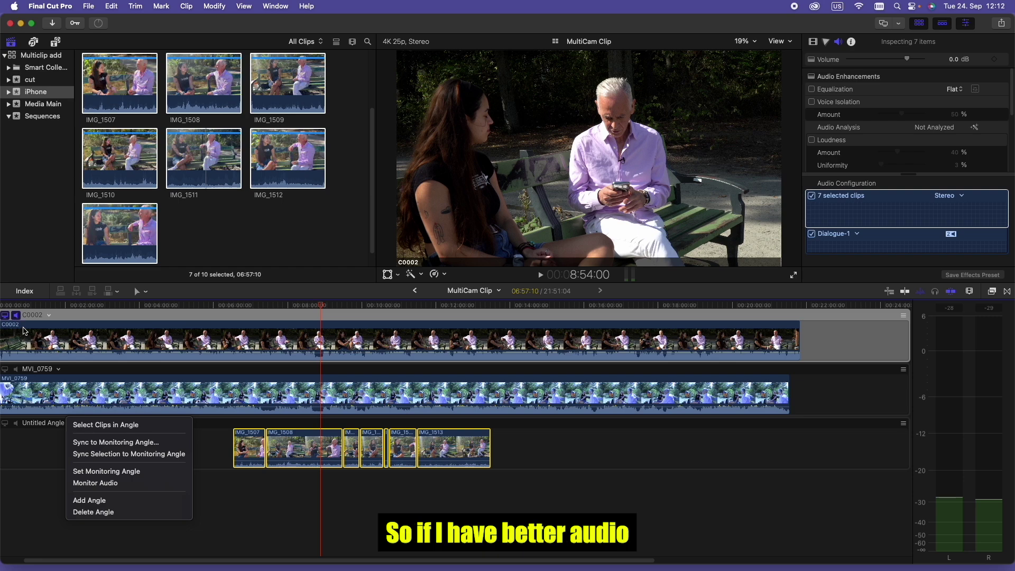
left_click(16, 370)
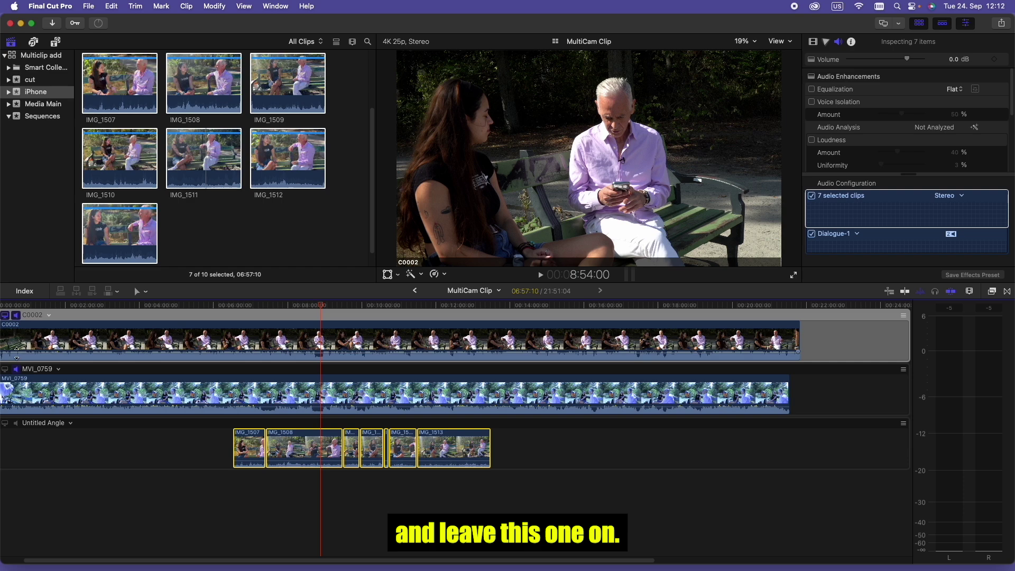
left_click(70, 423)
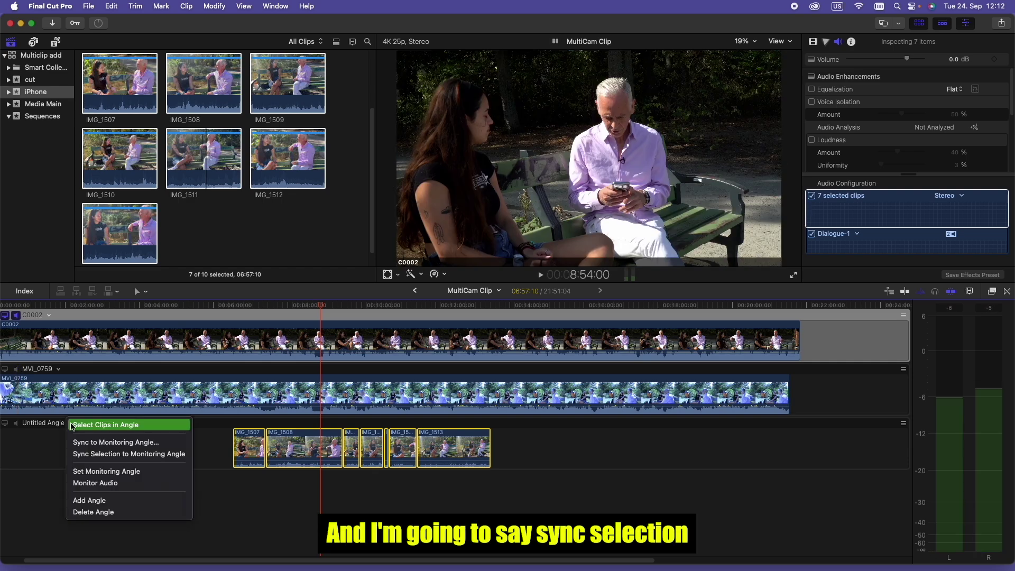
left_click(78, 454)
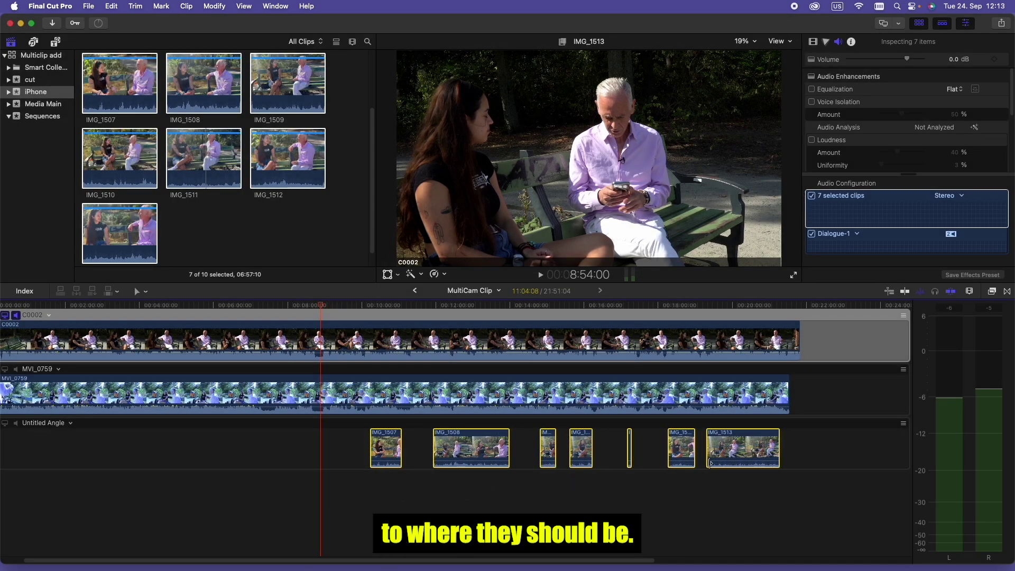
Step: Move the playhead to about 10:36 and show the angle viewer beside the main viewer
left_click(384, 305)
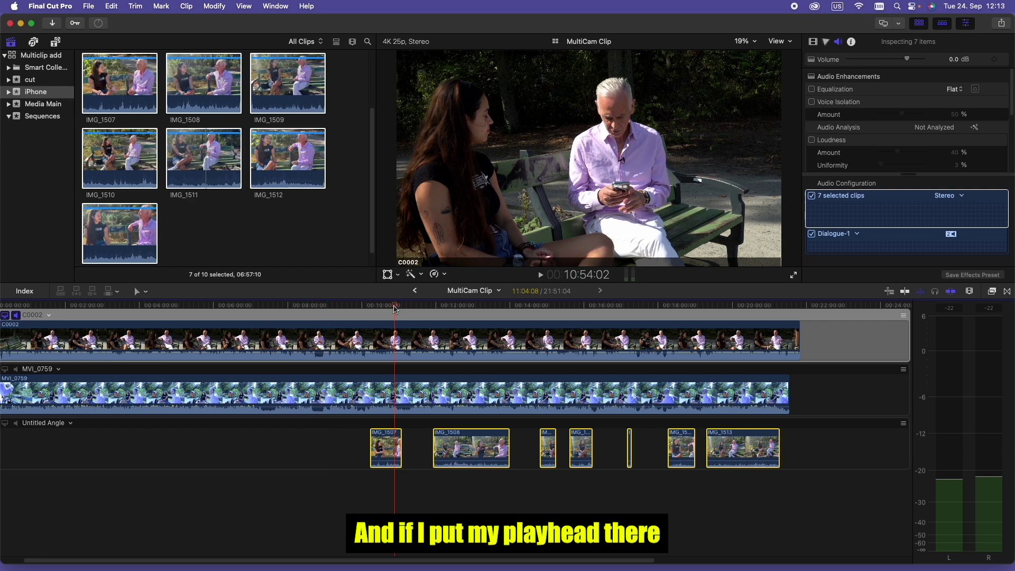
left_click(790, 42)
left_click(793, 79)
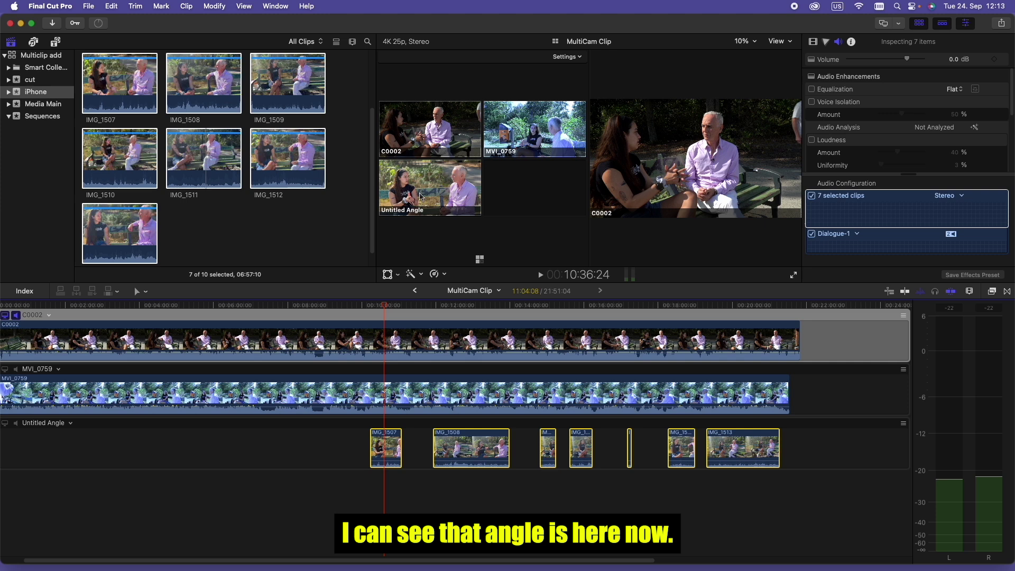
Step: Set the angle viewer to display 4 angles so the Untitled Angle appears
left_click(579, 58)
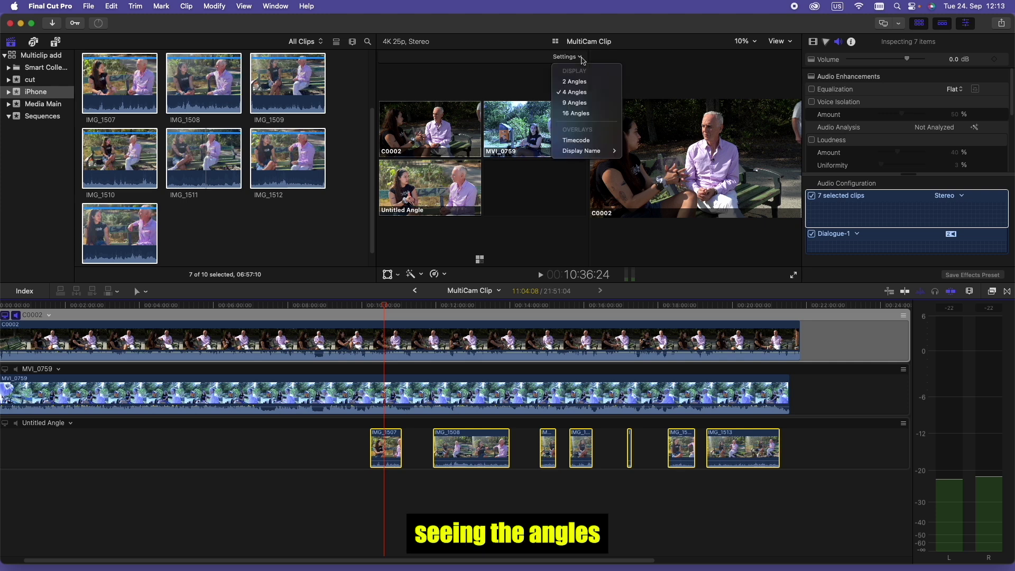
left_click(575, 82)
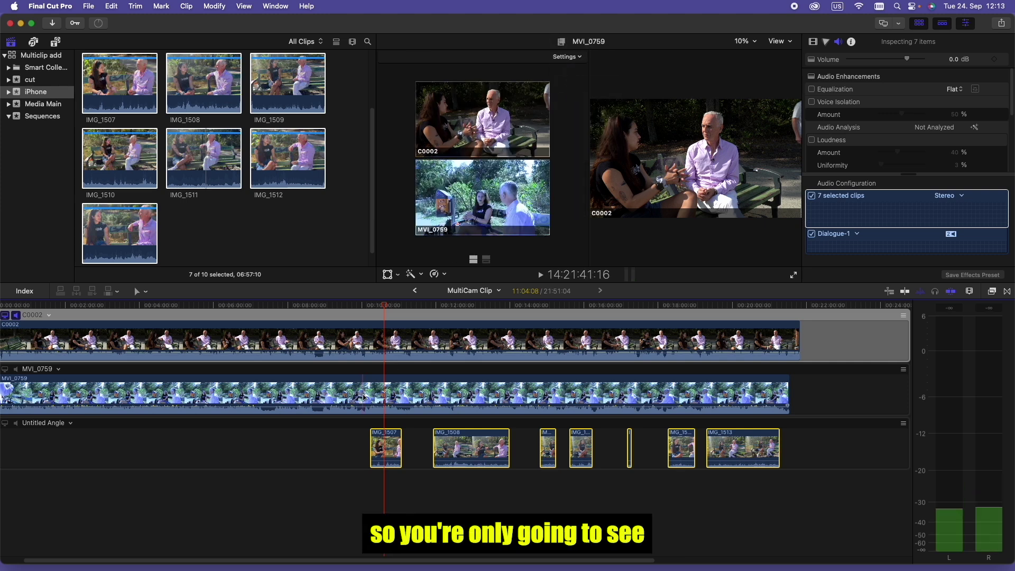
left_click(582, 59)
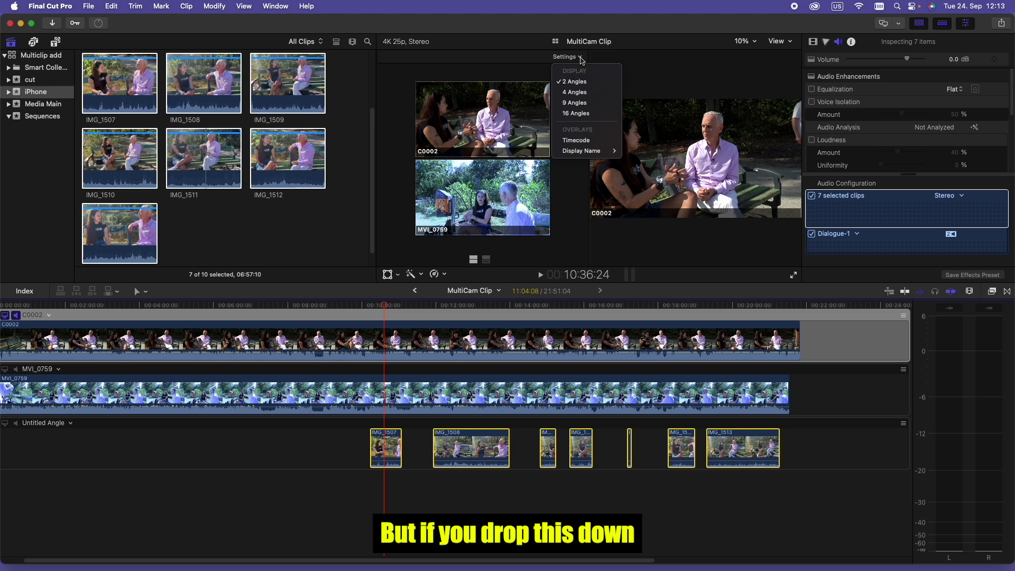
left_click(575, 93)
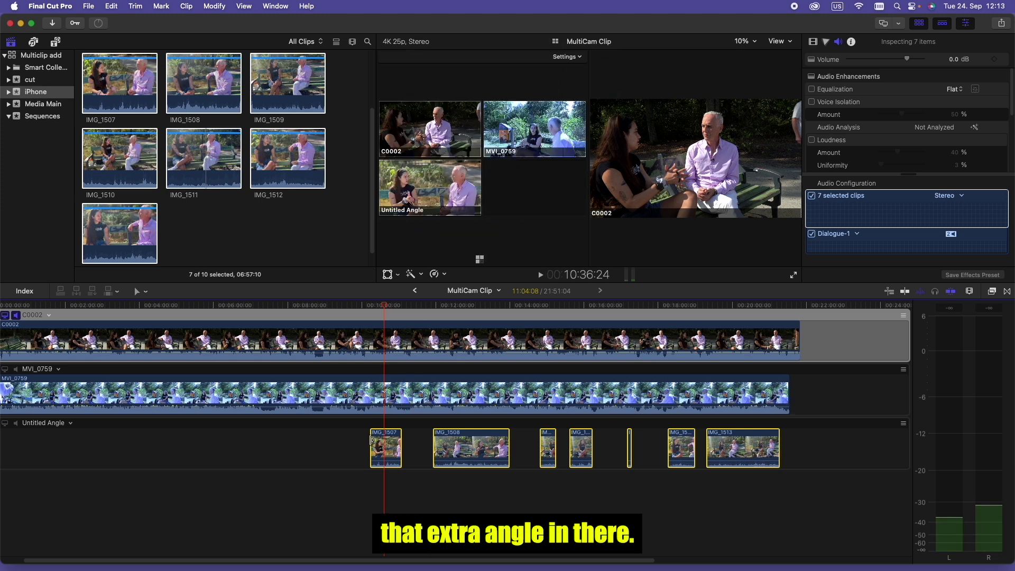
left_click(387, 308)
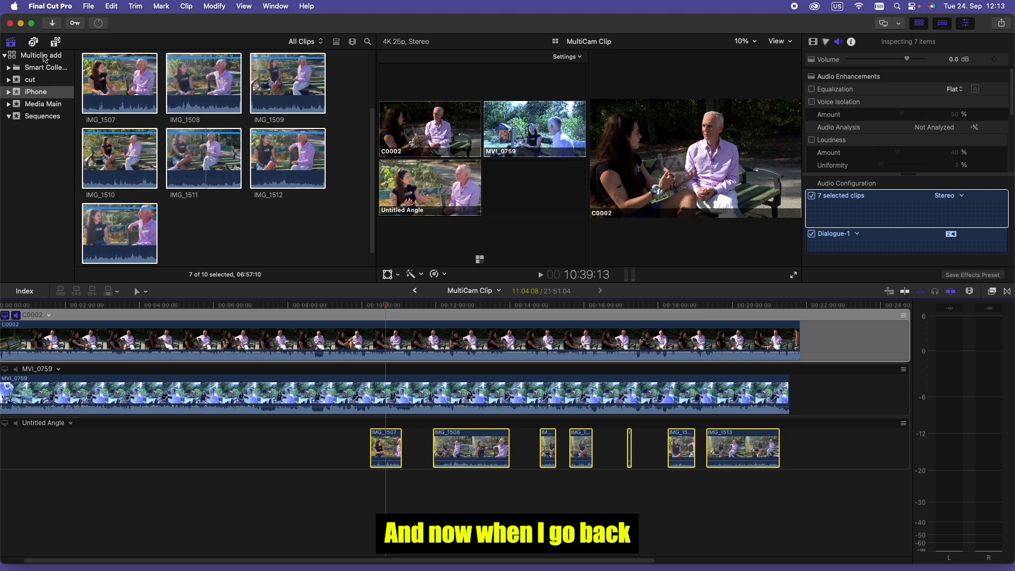
left_click(37, 116)
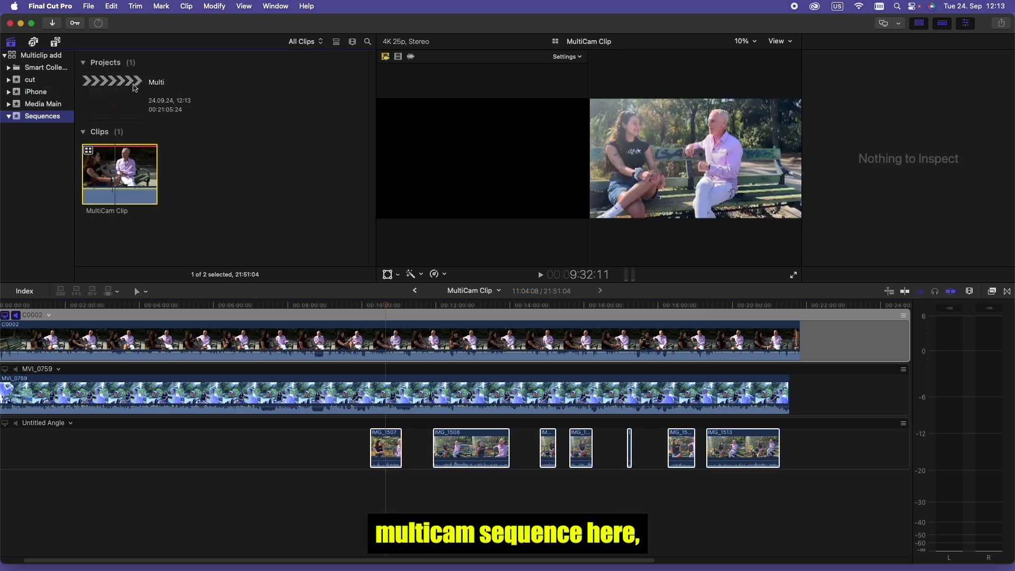
double_click(112, 98)
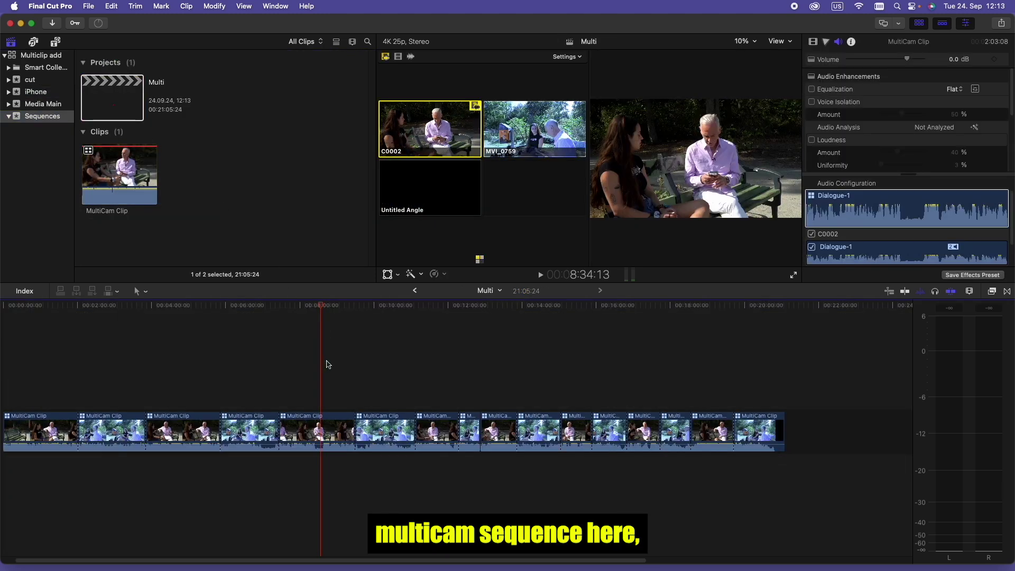
left_click(302, 310)
left_click_drag(302, 309, 482, 323)
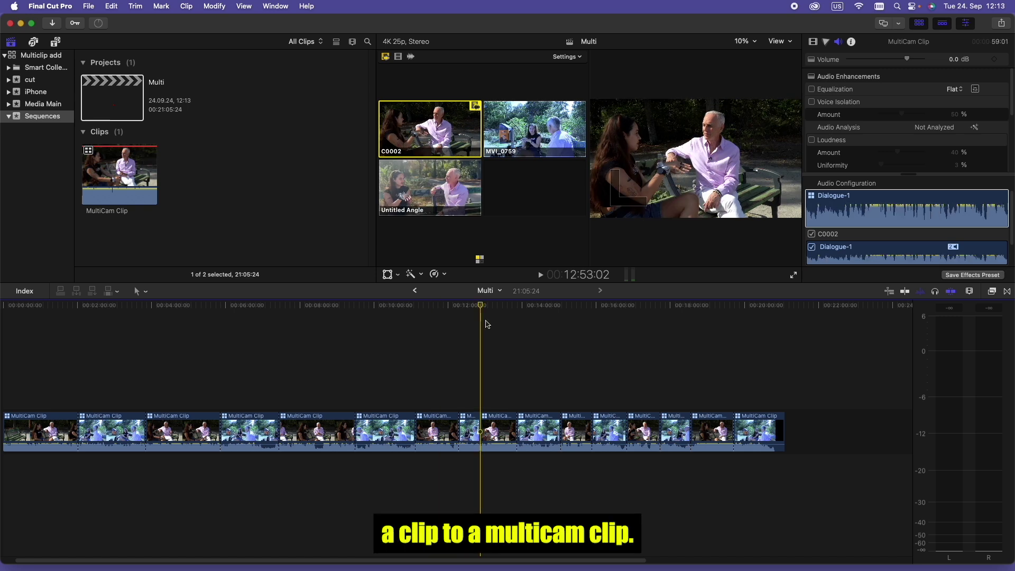
double_click(316, 436)
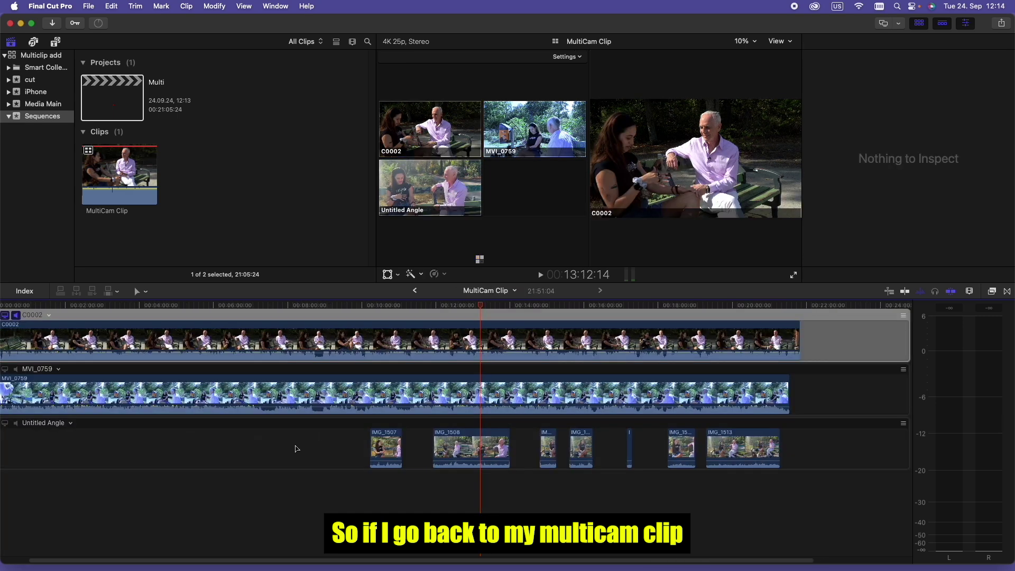
Step: Delete the Untitled Angle, add a fresh empty angle below MVI_0759, and select IMG_1508 in the iPhone event
left_click(71, 424)
left_click(93, 512)
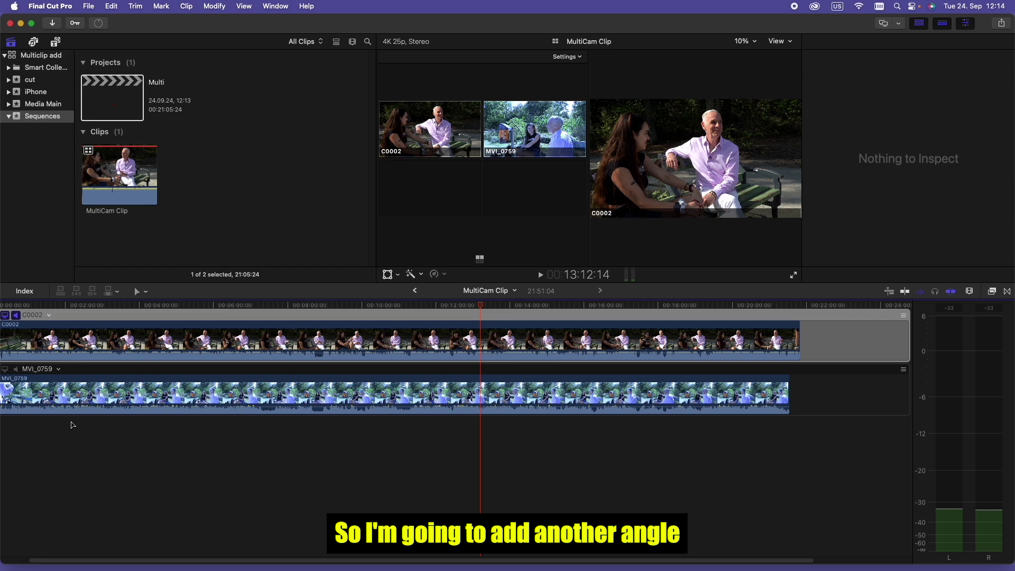
left_click(58, 370)
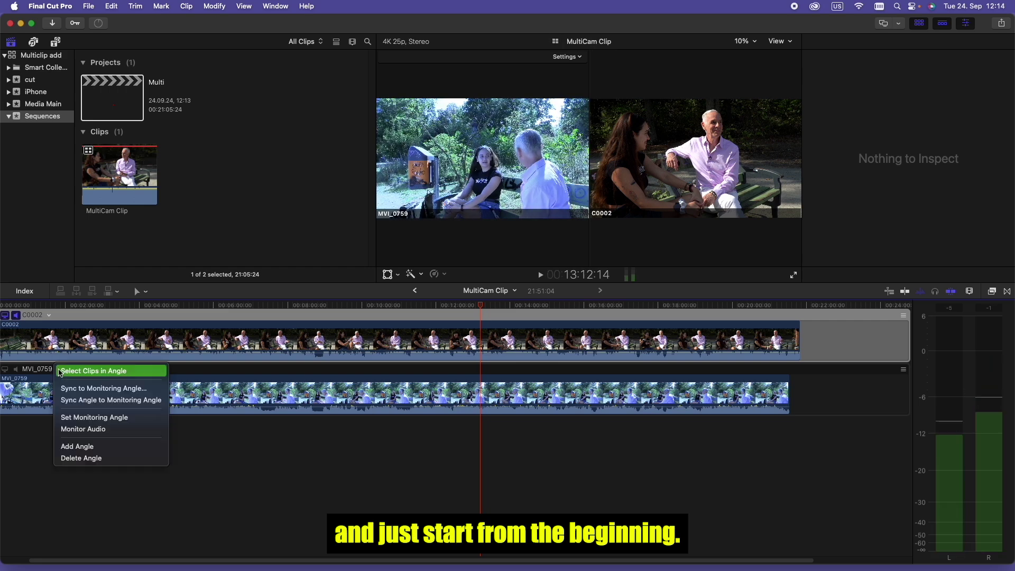
left_click(85, 447)
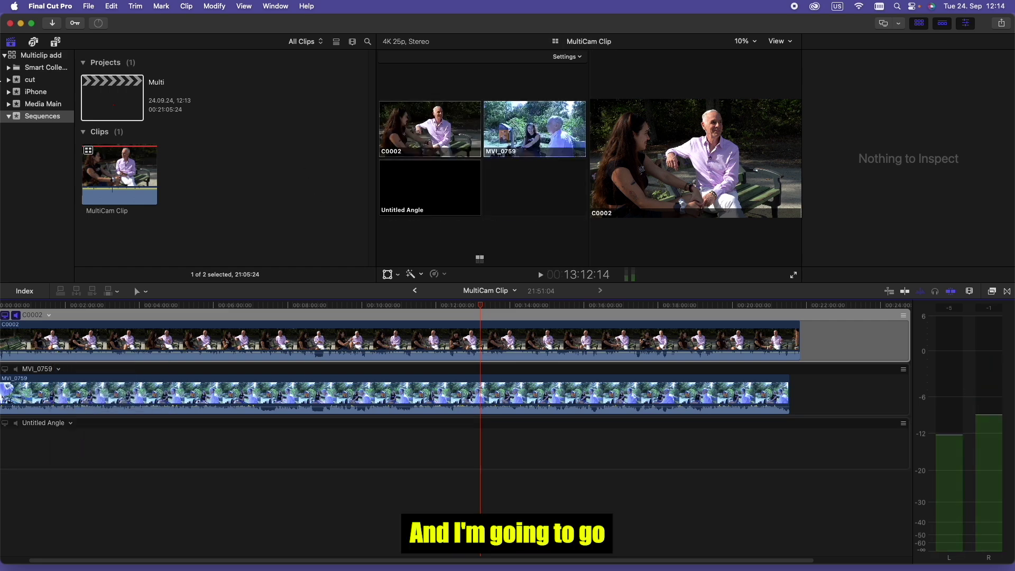
left_click(33, 93)
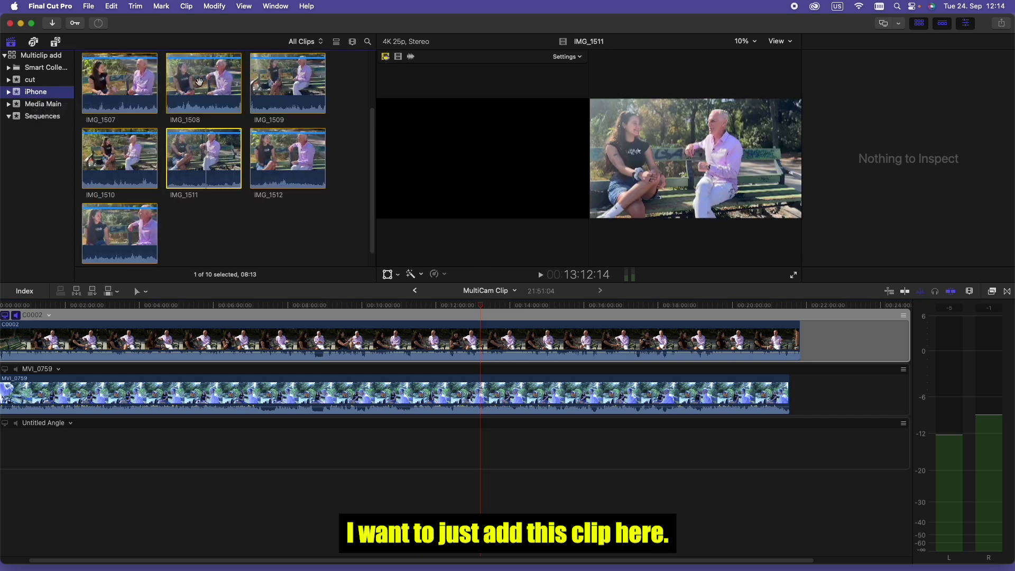
left_click(188, 83)
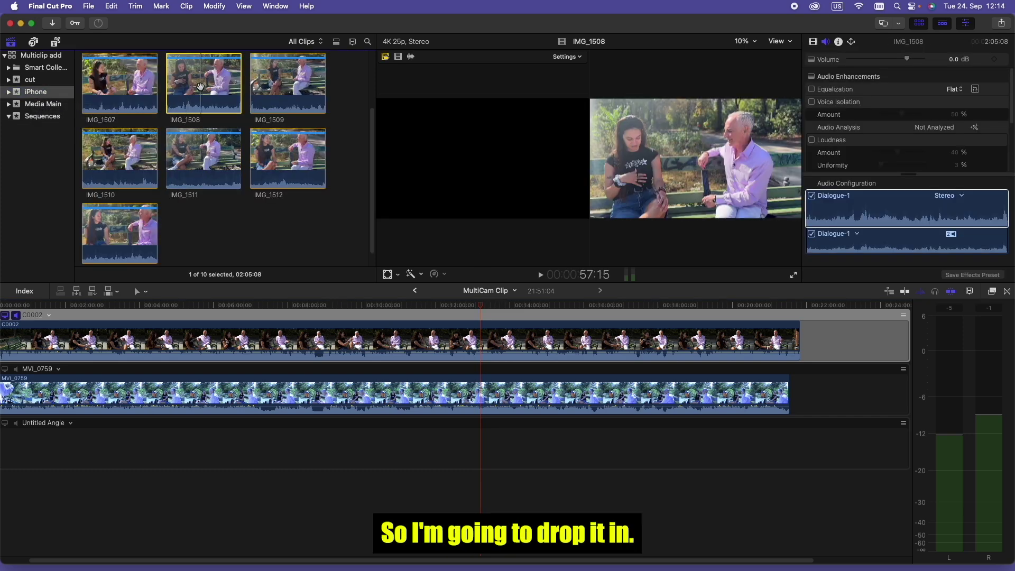
Step: Drop IMG_1508 into the new Untitled Angle and start Sync to Monitoring Angle
left_click_drag(199, 85, 240, 447)
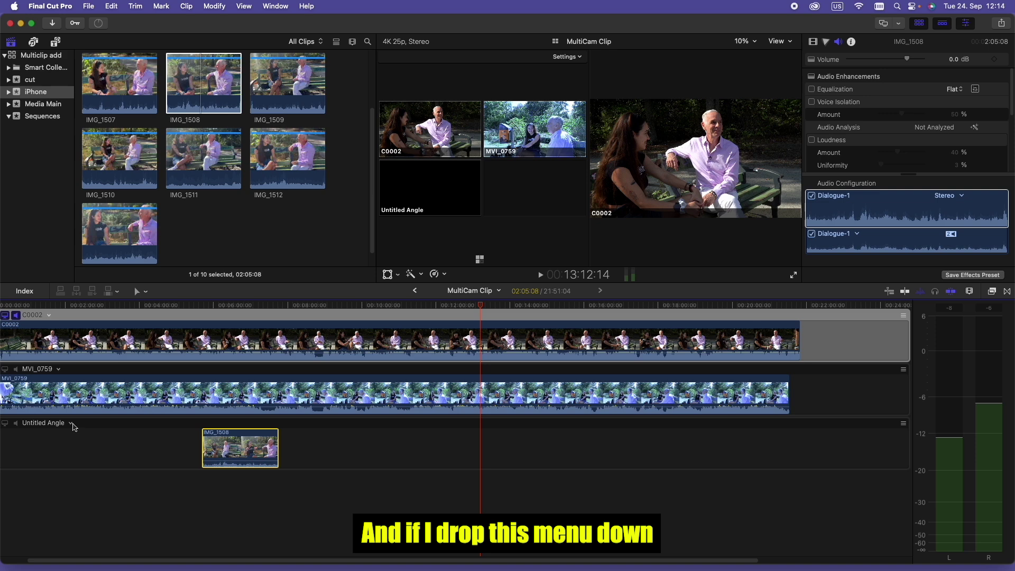
left_click(72, 424)
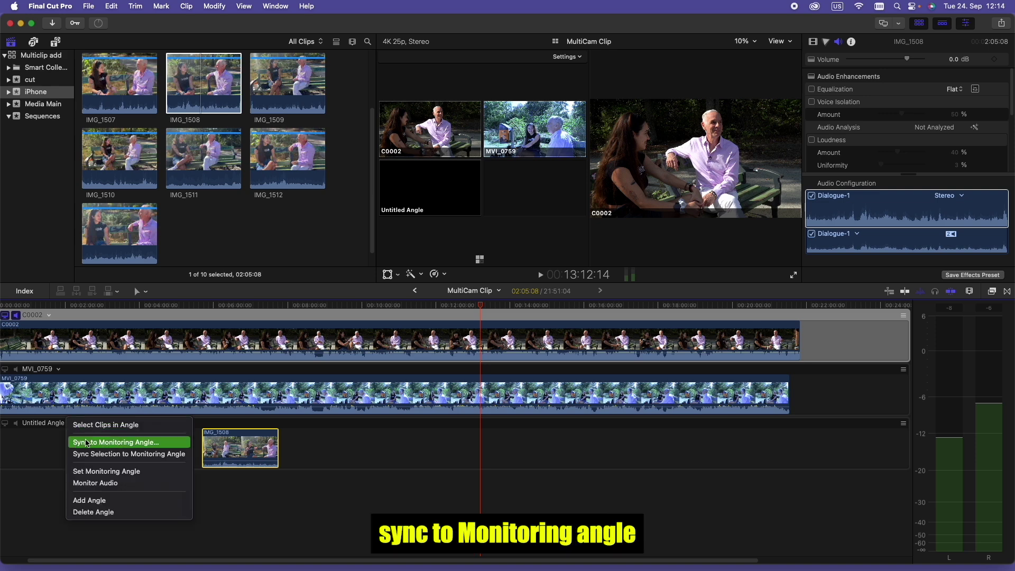
left_click(86, 442)
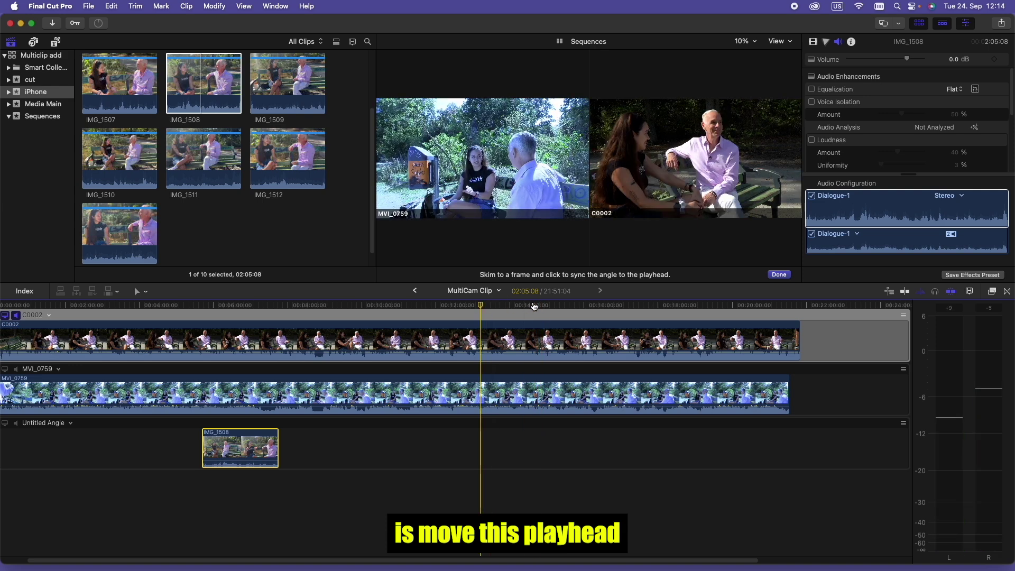
Step: Place the playhead at the sync reference moment on the monitoring angle
left_click(533, 306)
left_click(573, 306)
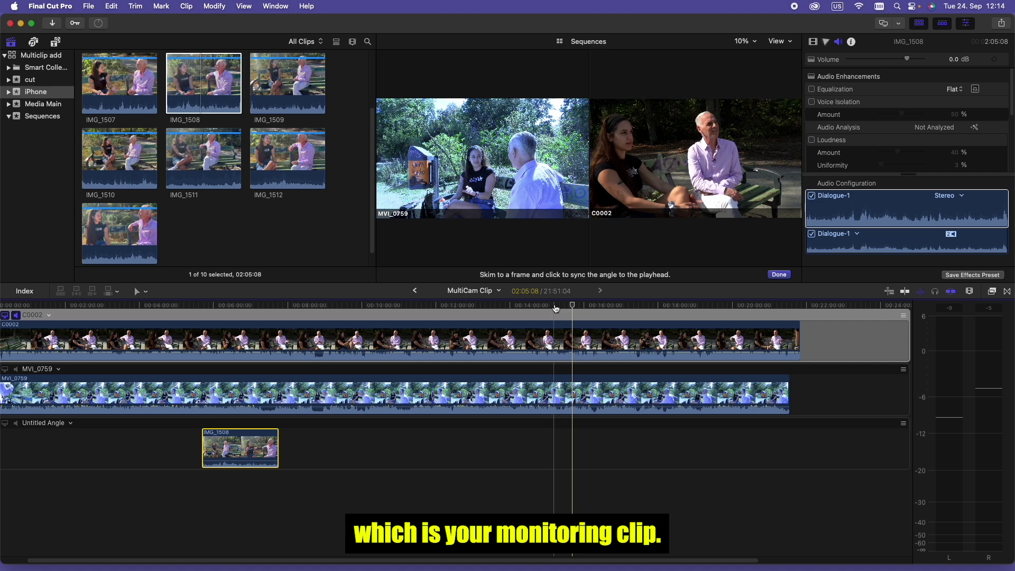
left_click(580, 305)
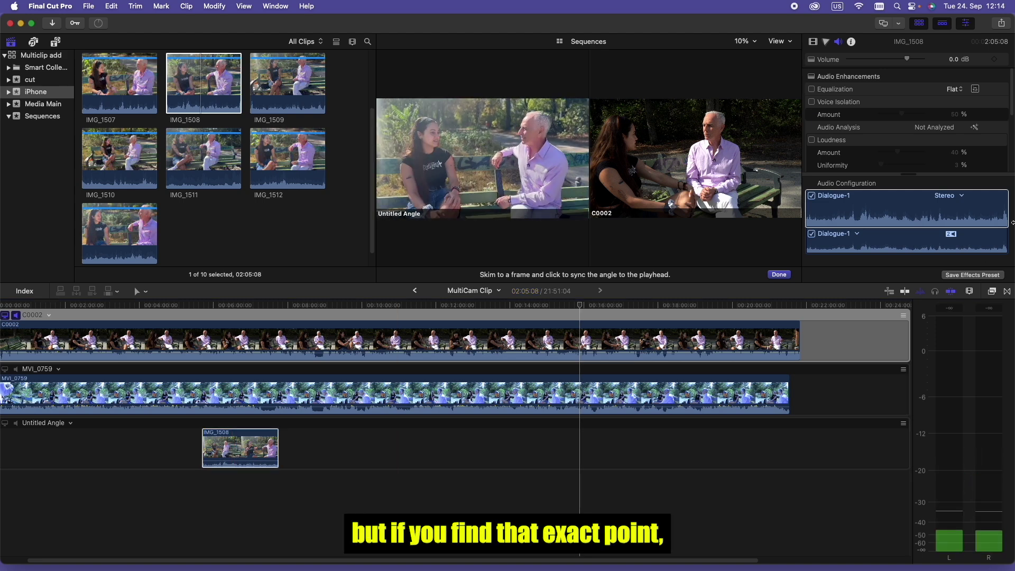
Step: Zoom the timeline in and sync IMG_1508's matching frame to the playhead
left_click(971, 292)
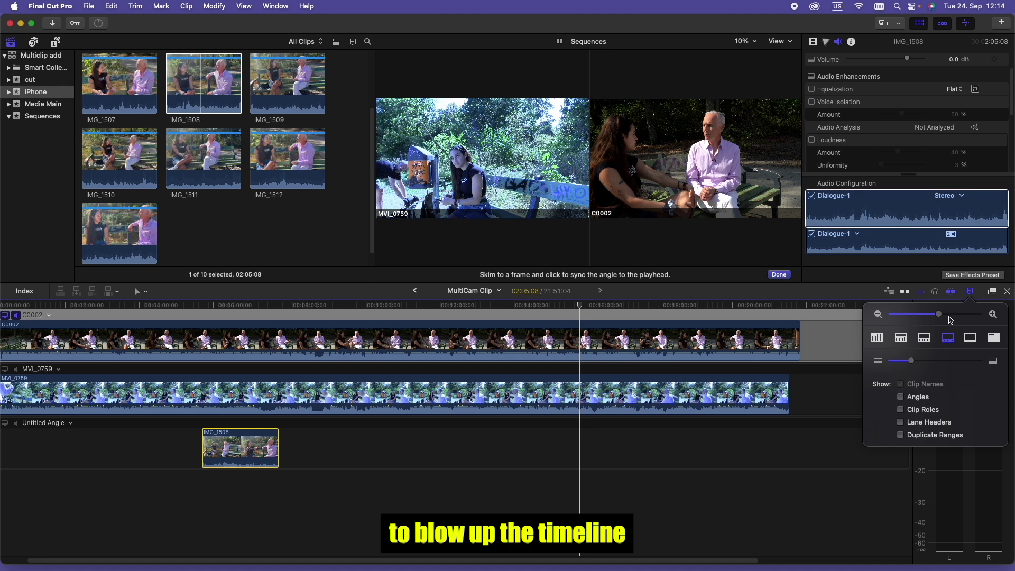
left_click_drag(939, 315, 952, 315)
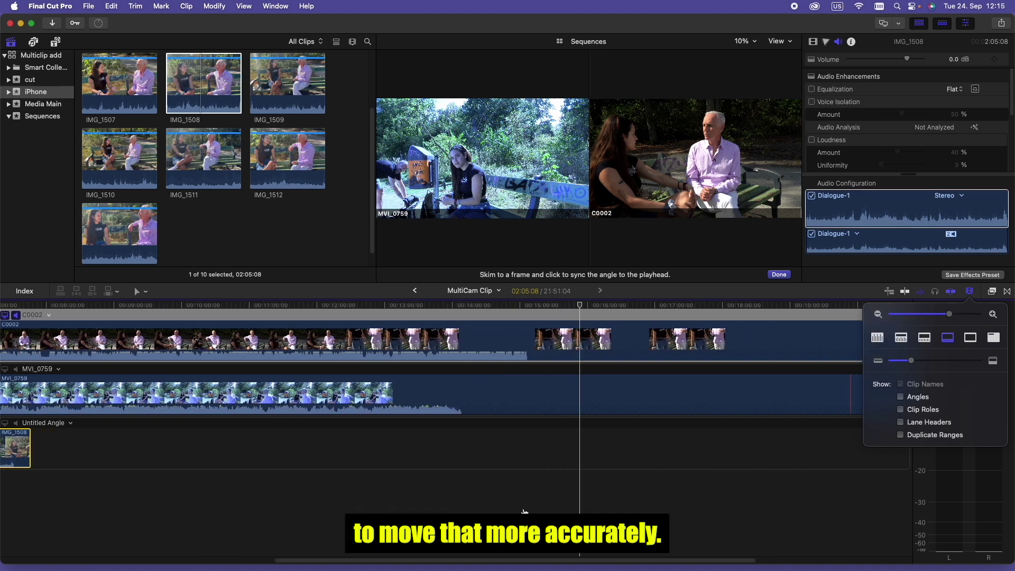
left_click_drag(464, 561, 326, 568)
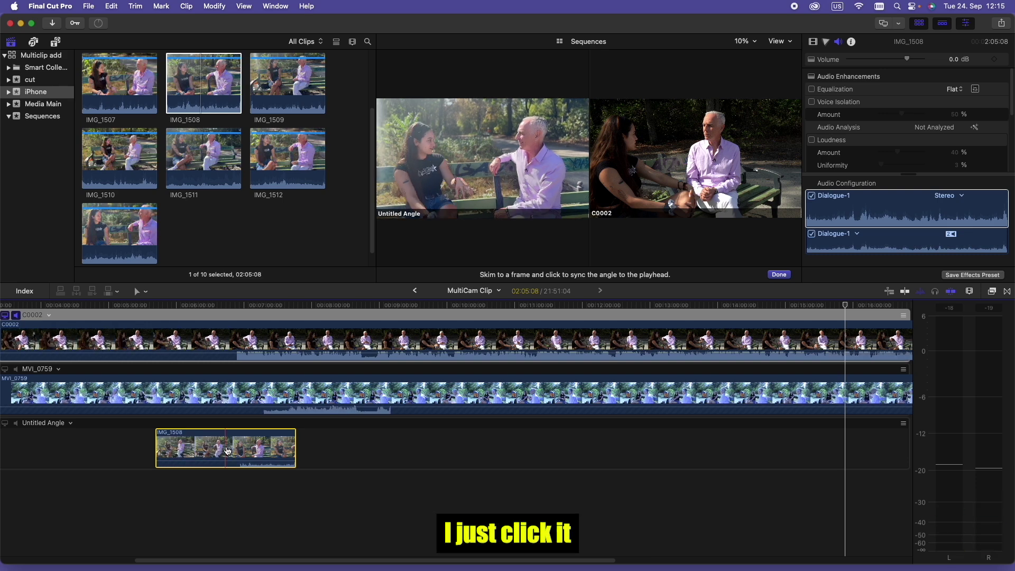
left_click(227, 451)
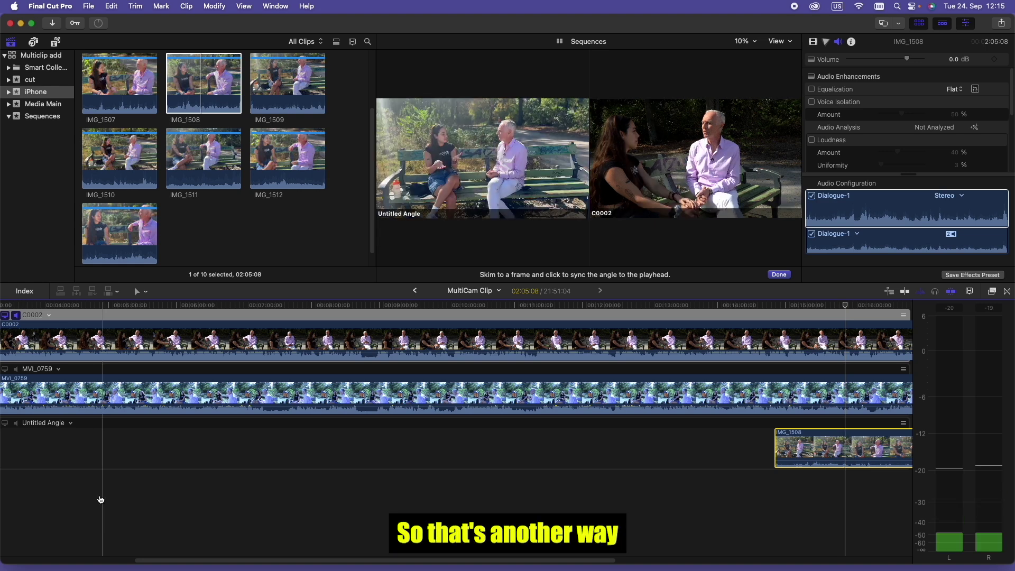
left_click(72, 426)
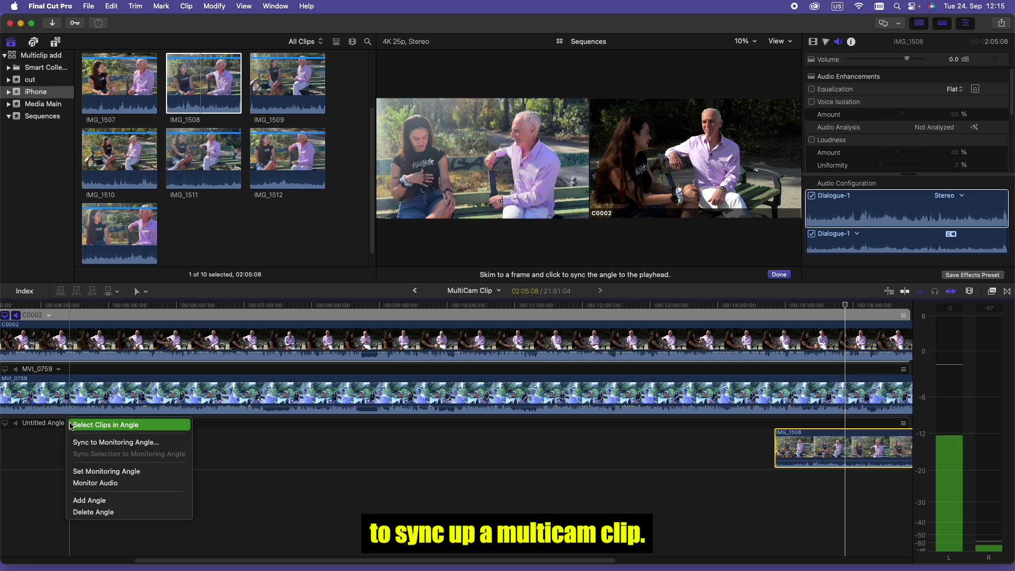
Step: Replace the IMG_1508 angle with a new empty angle and drop IMG_1509 into it
left_click(87, 512)
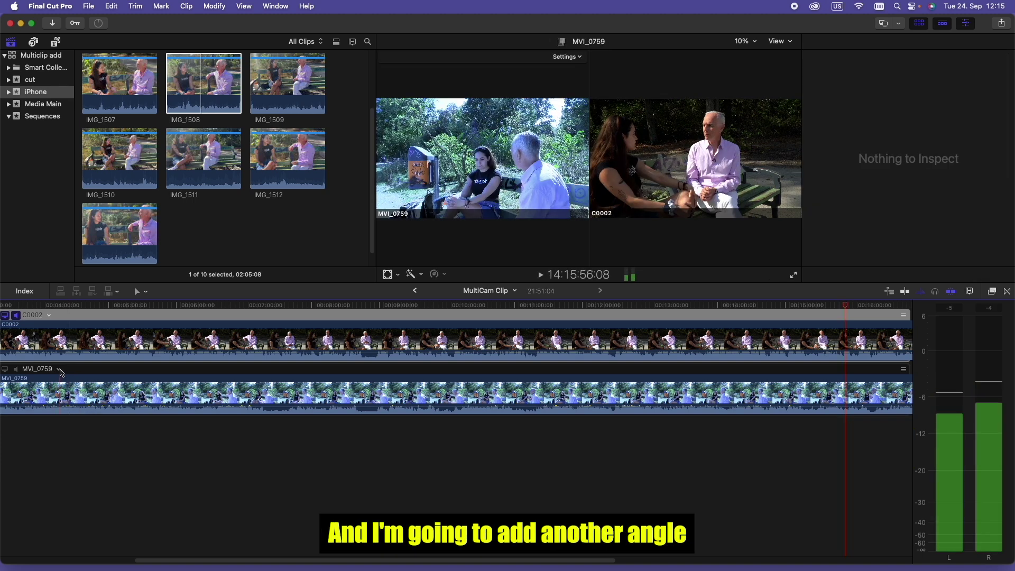
left_click(58, 369)
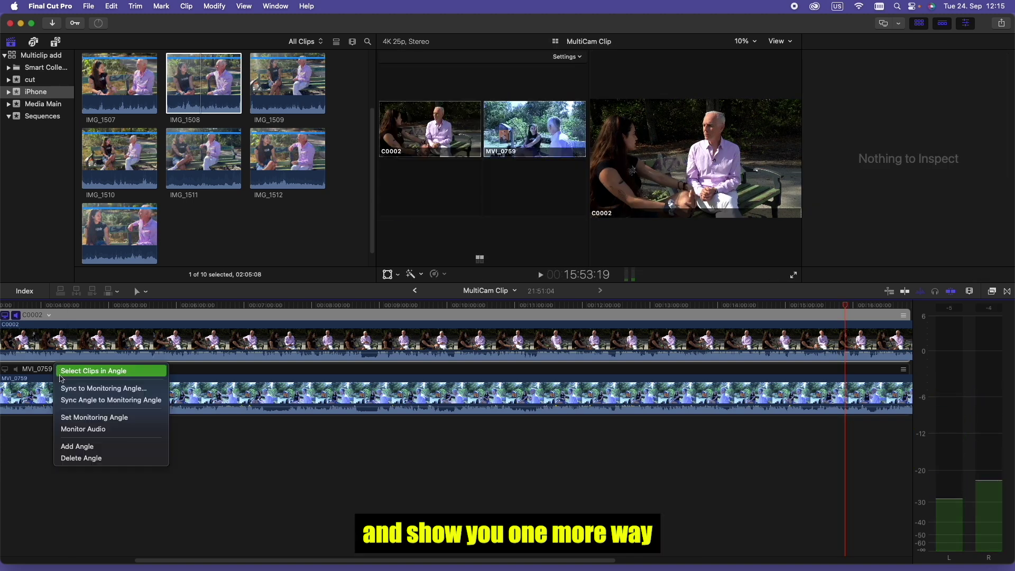
left_click(74, 447)
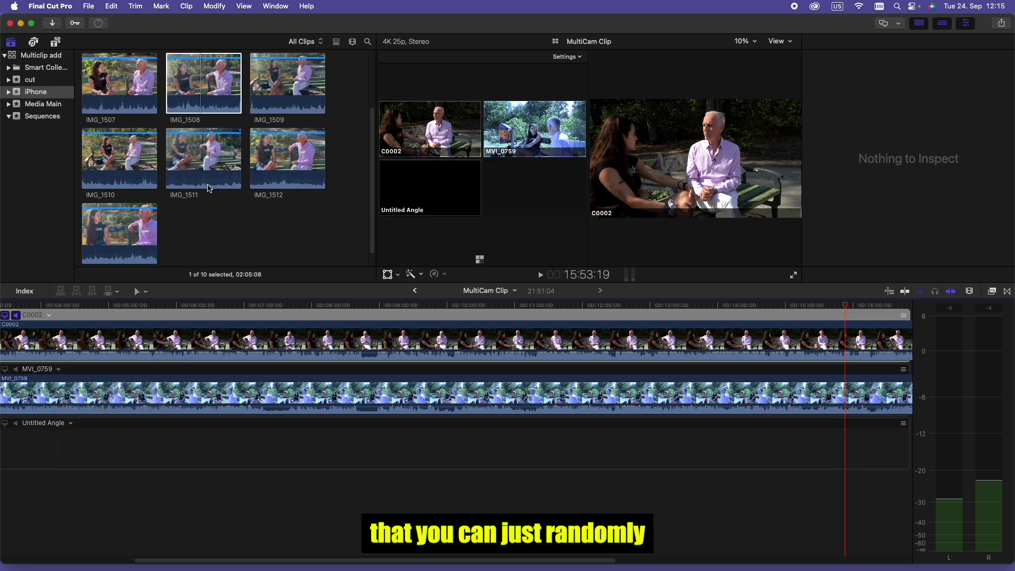
left_click(280, 85)
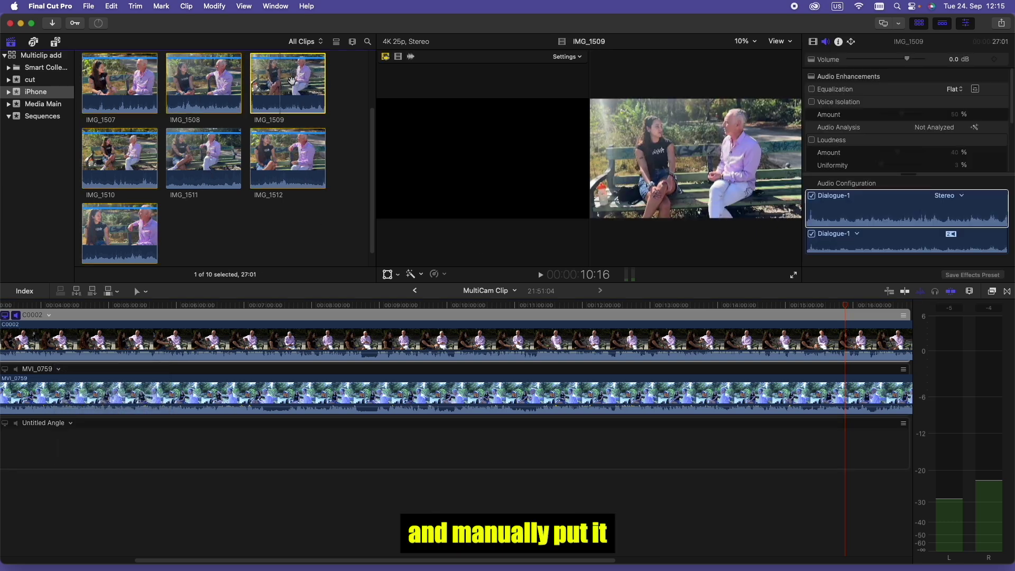
left_click_drag(292, 81, 292, 449)
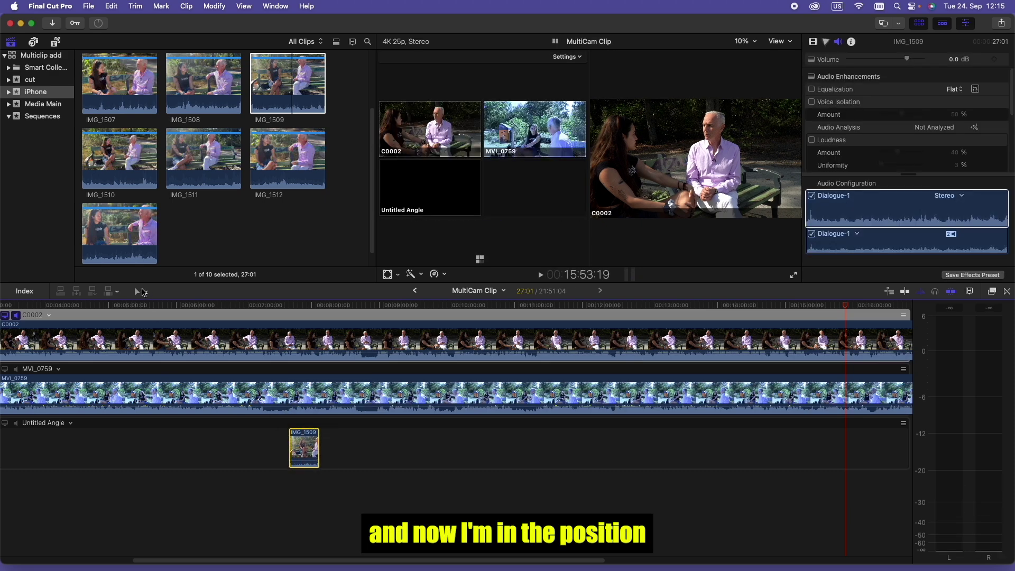
Step: Slide IMG_1509 about 10:08 earlier with the Position tool, then check alignment around 6:42
left_click(143, 292)
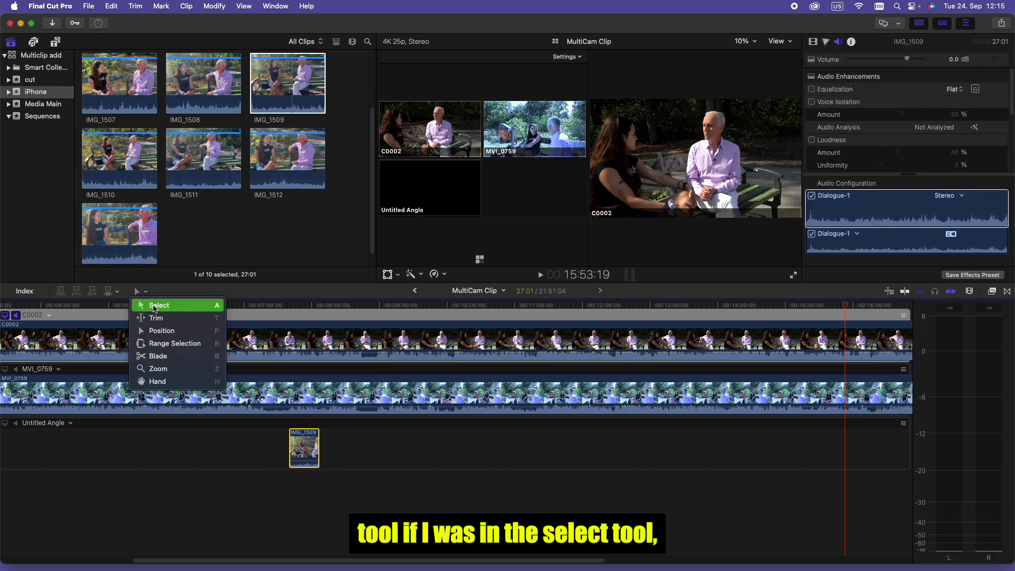
left_click(159, 305)
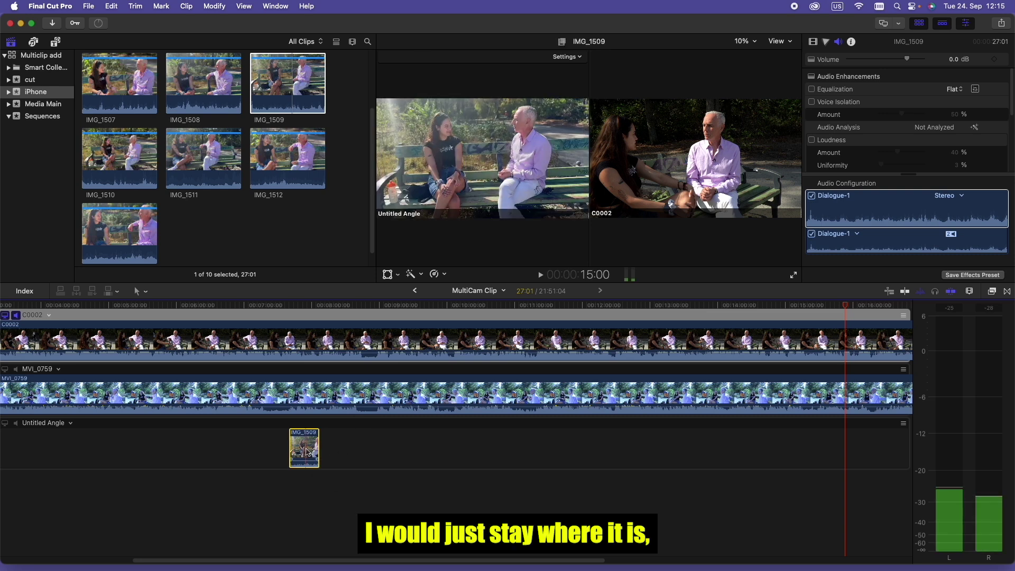
left_click(146, 292)
left_click(162, 330)
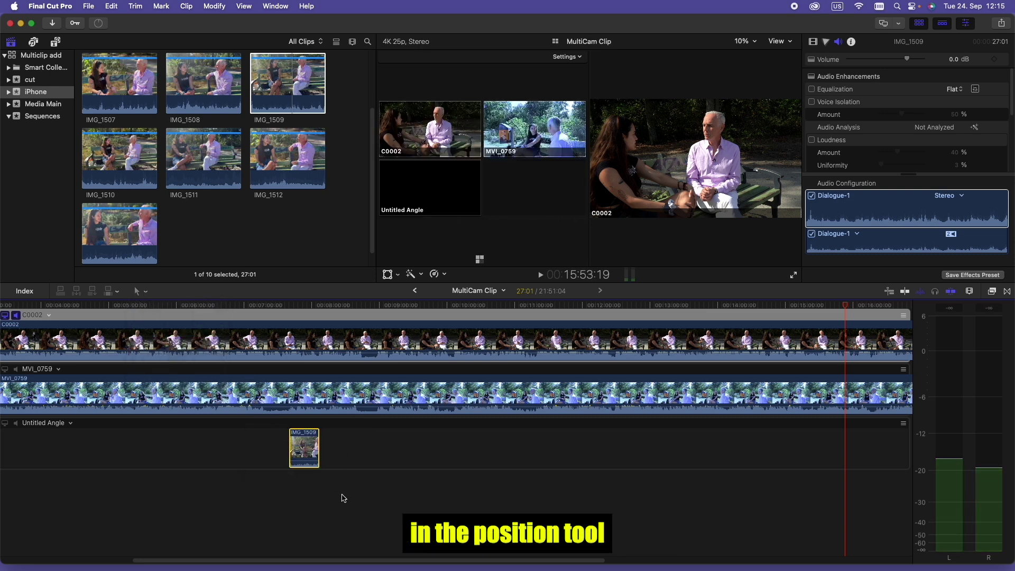
left_click_drag(299, 447, 226, 447)
left_click(224, 307)
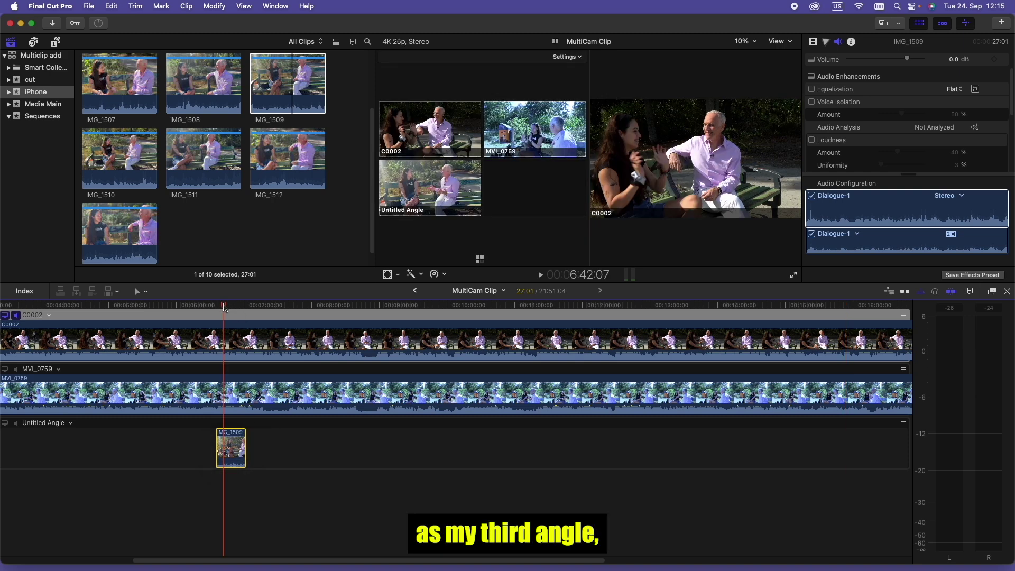
left_click(232, 309)
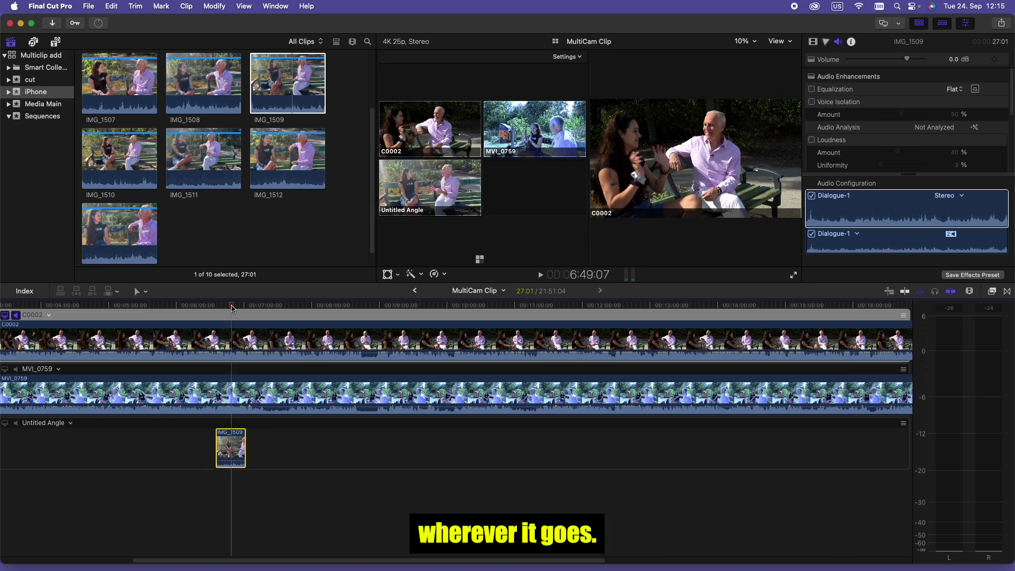
Step: Reopen the Multi project from the Multiclip add library and scrub the playhead to about 10:48
left_click(37, 55)
double_click(101, 244)
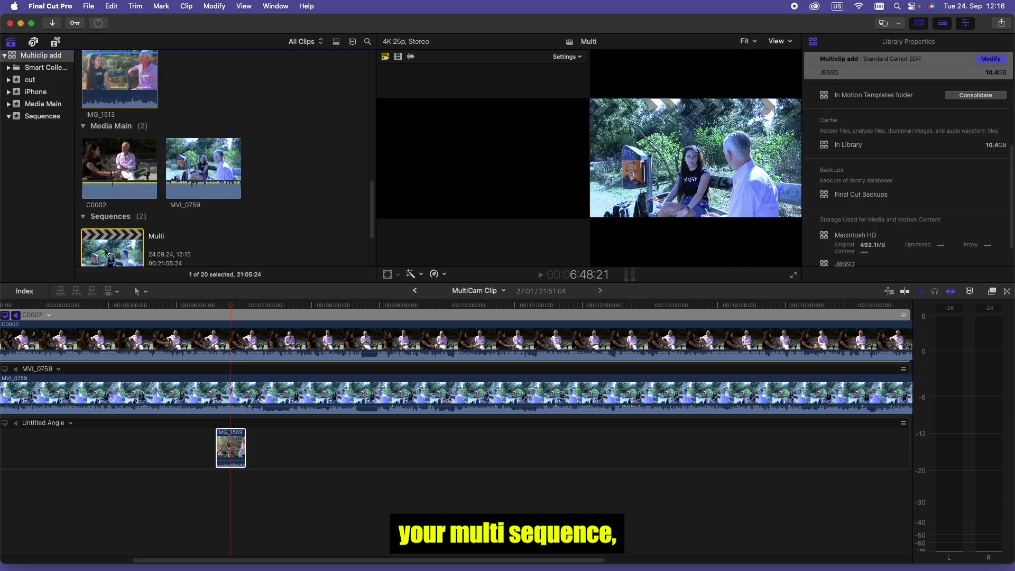
left_click_drag(478, 307, 404, 308)
scroll(417, 310, "right", 2)
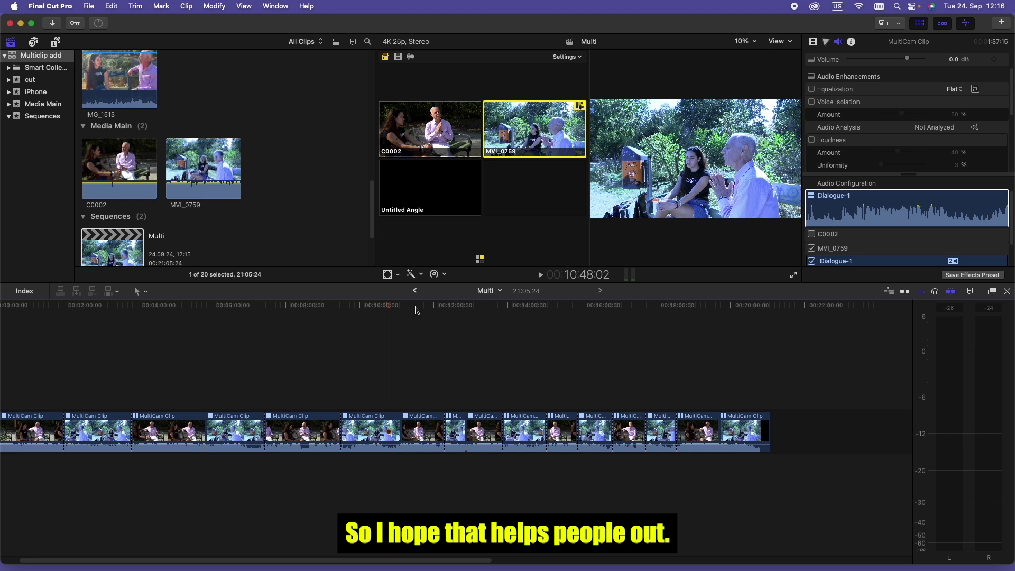